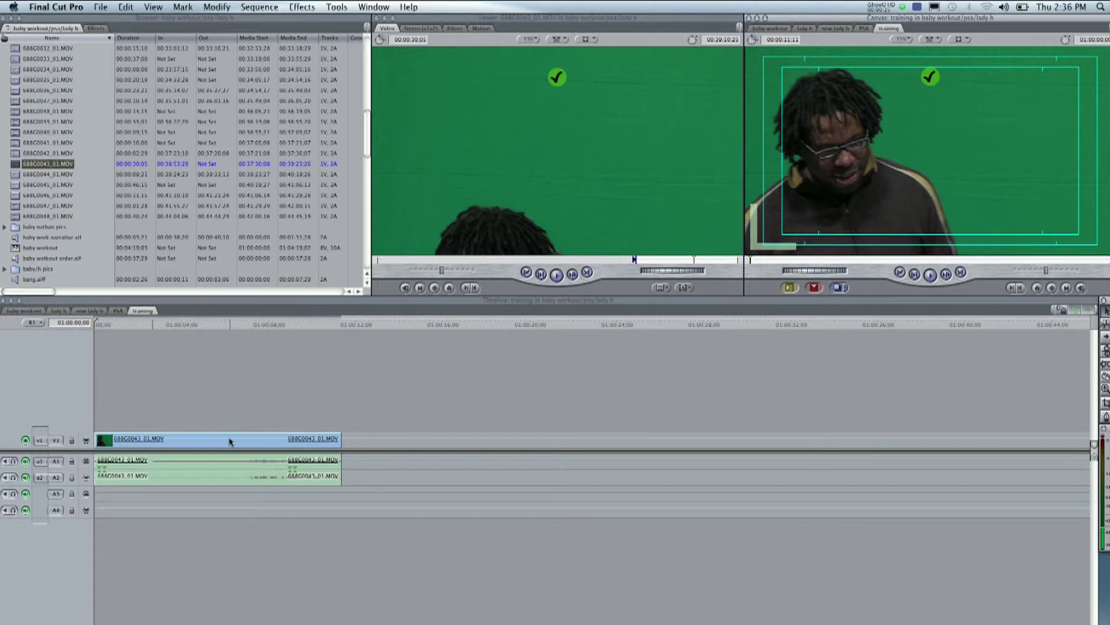
# Move the green-screen clip 68C0043_01.MOV from V1 up to V2 and show a frame of the man.
pyautogui.moveTo(228, 441); pyautogui.dragTo(228, 422)
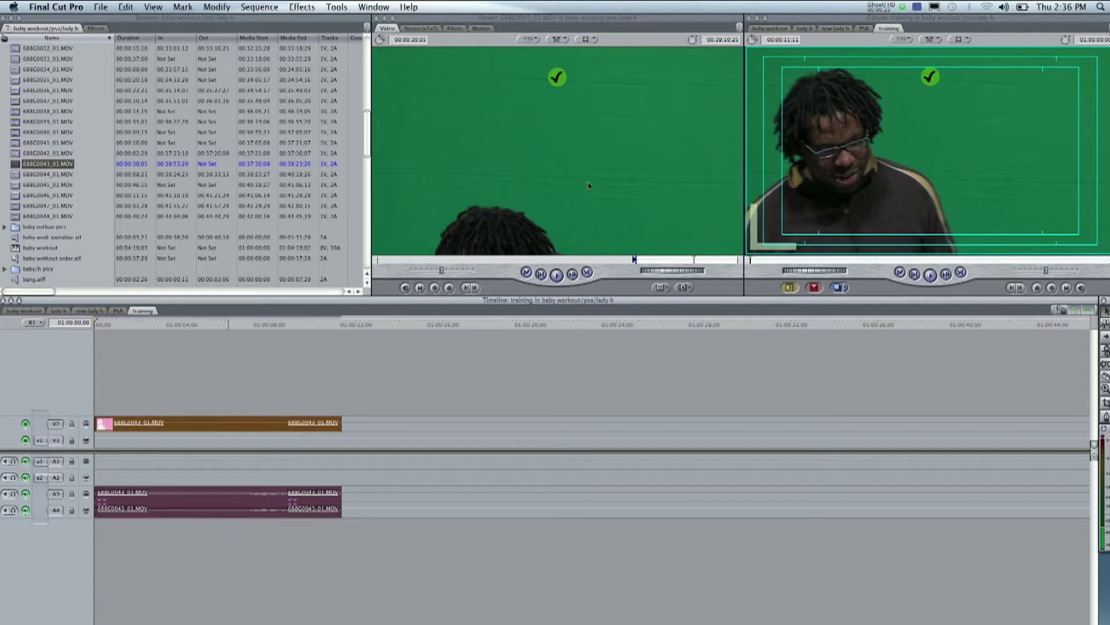
pyautogui.click(553, 260)
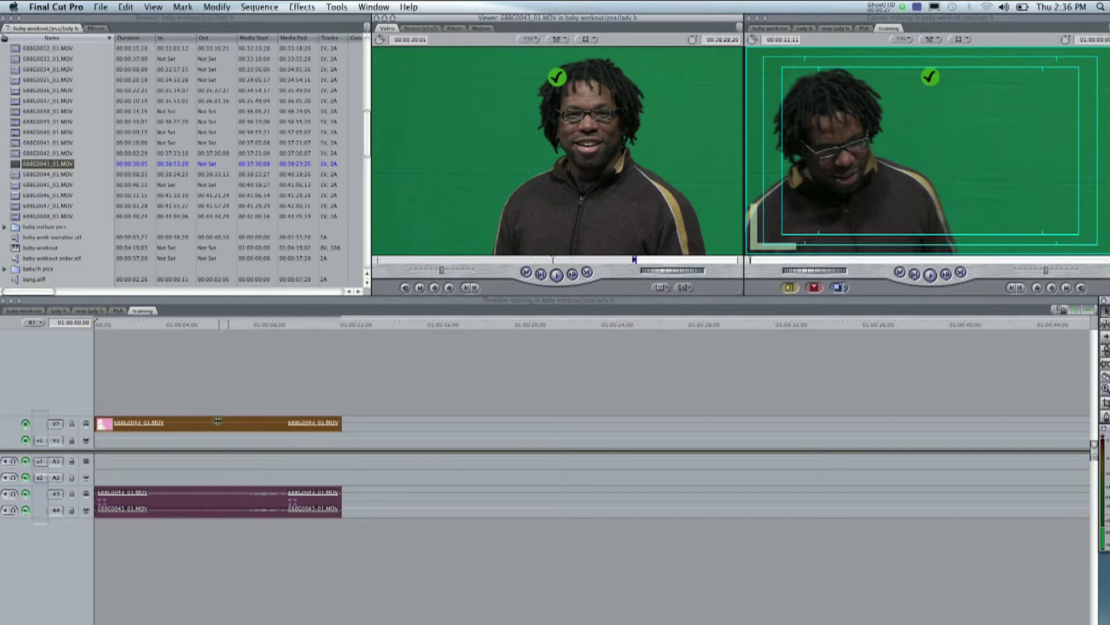
# Drag the clip back to V1, then up to V2 again, select it, and park the playhead at 01:00:02:21.
pyautogui.moveTo(218, 421); pyautogui.dragTo(217, 442)
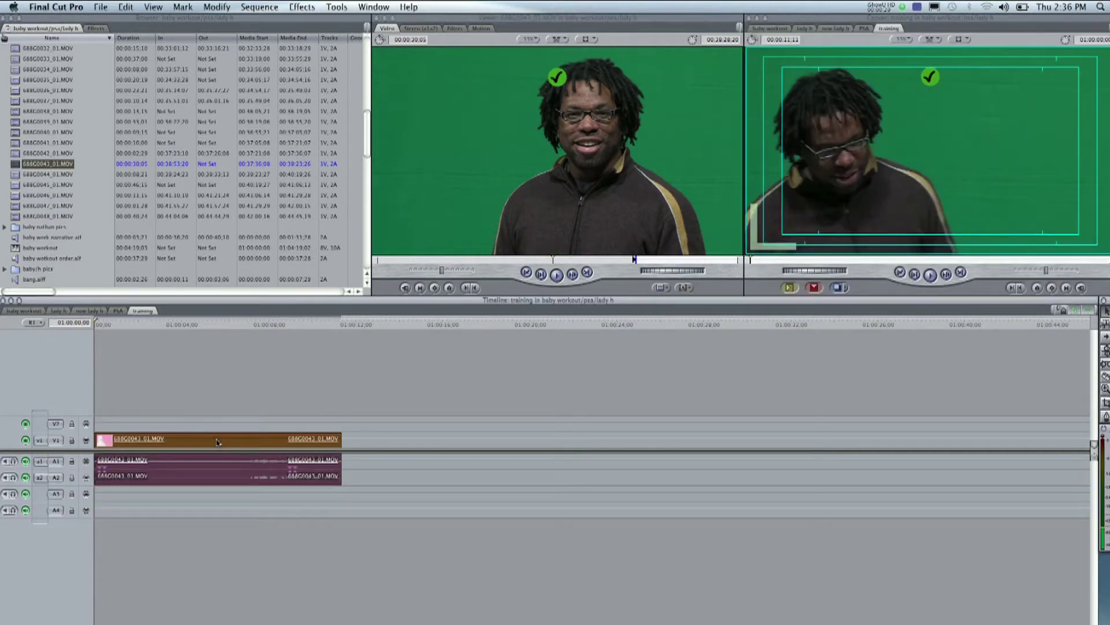
pyautogui.click(215, 423)
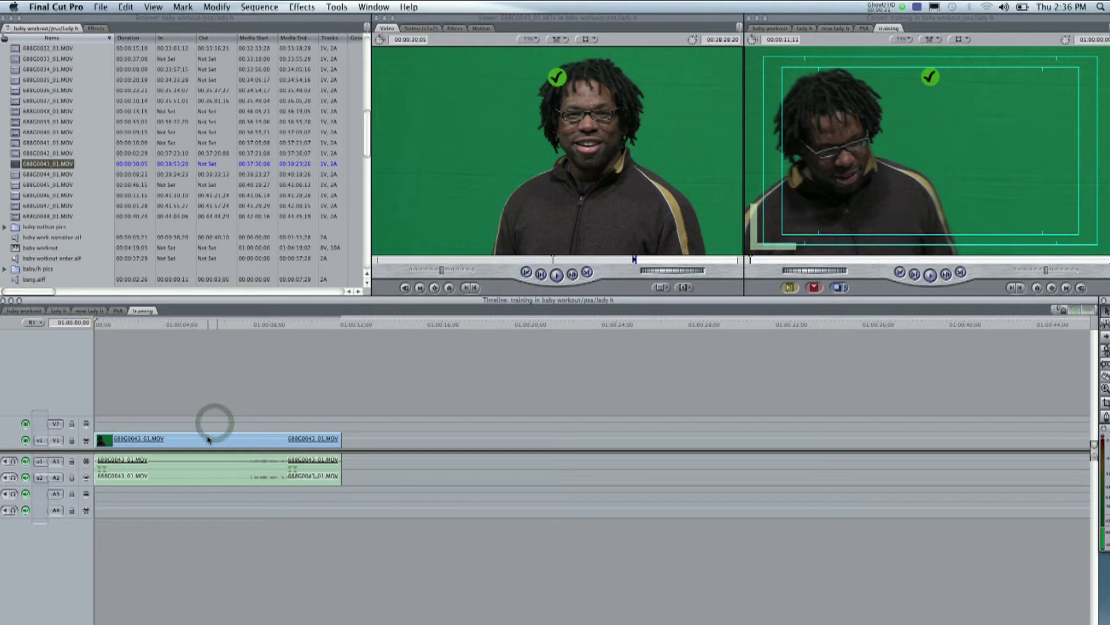
pyautogui.moveTo(208, 439); pyautogui.dragTo(208, 425)
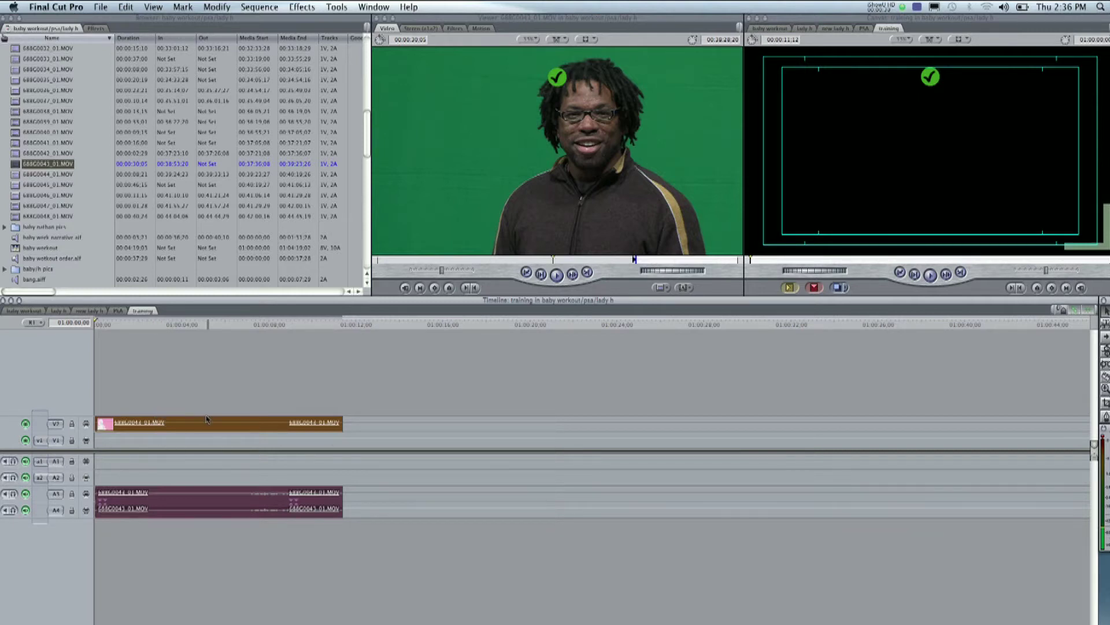
pyautogui.click(226, 441)
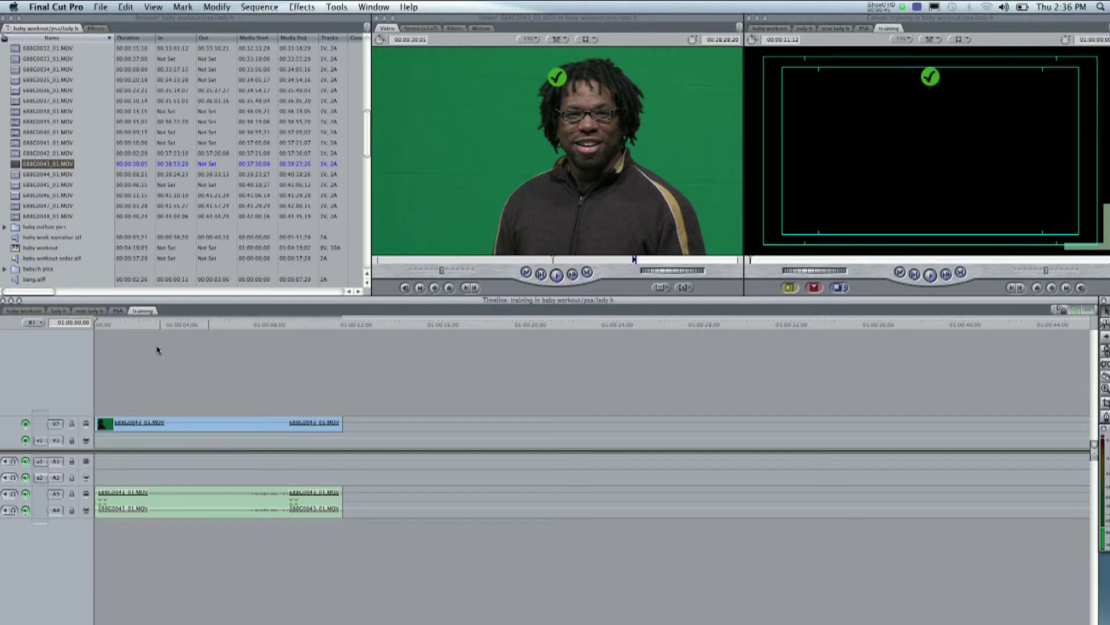
pyautogui.click(202, 420)
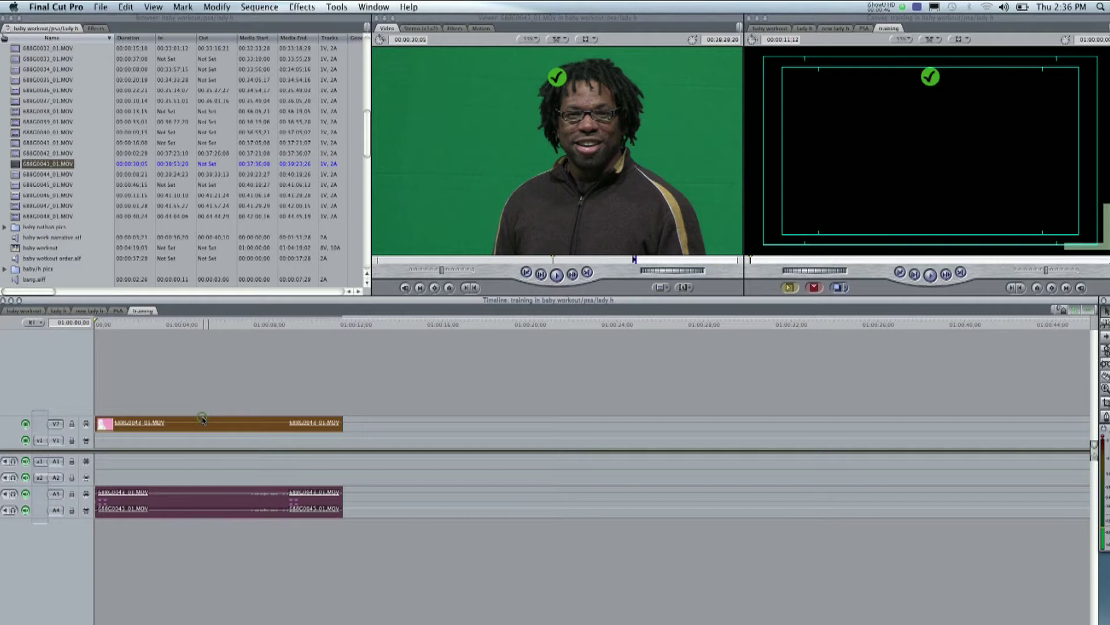
pyautogui.click(153, 327)
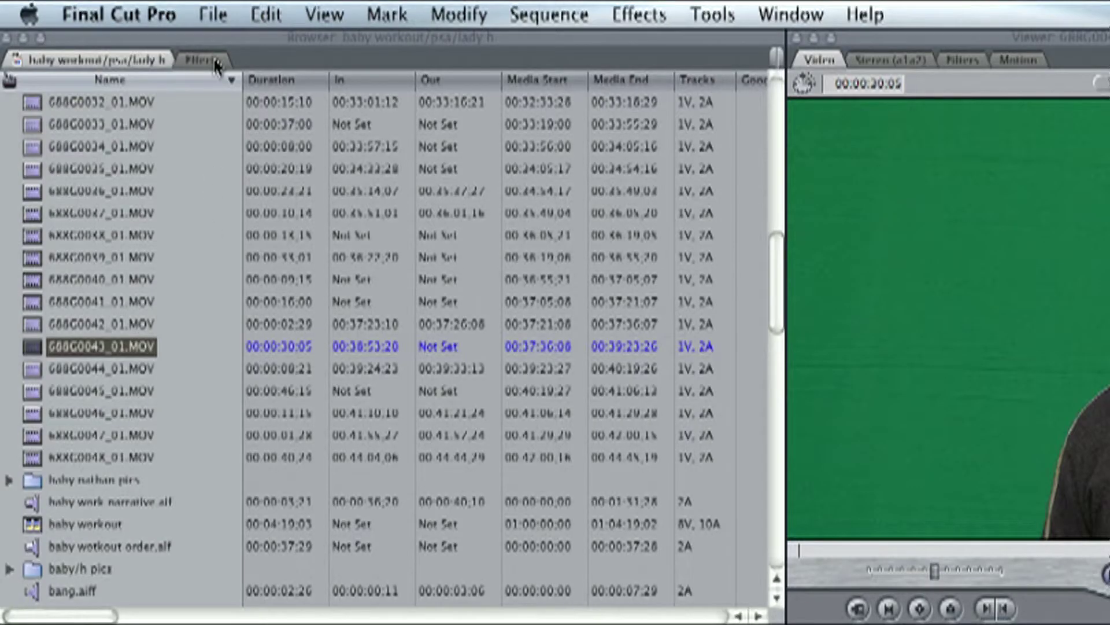
# In the Effects list, collapse Video Generators and expand Video Filters > Key to reveal the keying filters.
pyautogui.click(101, 29)
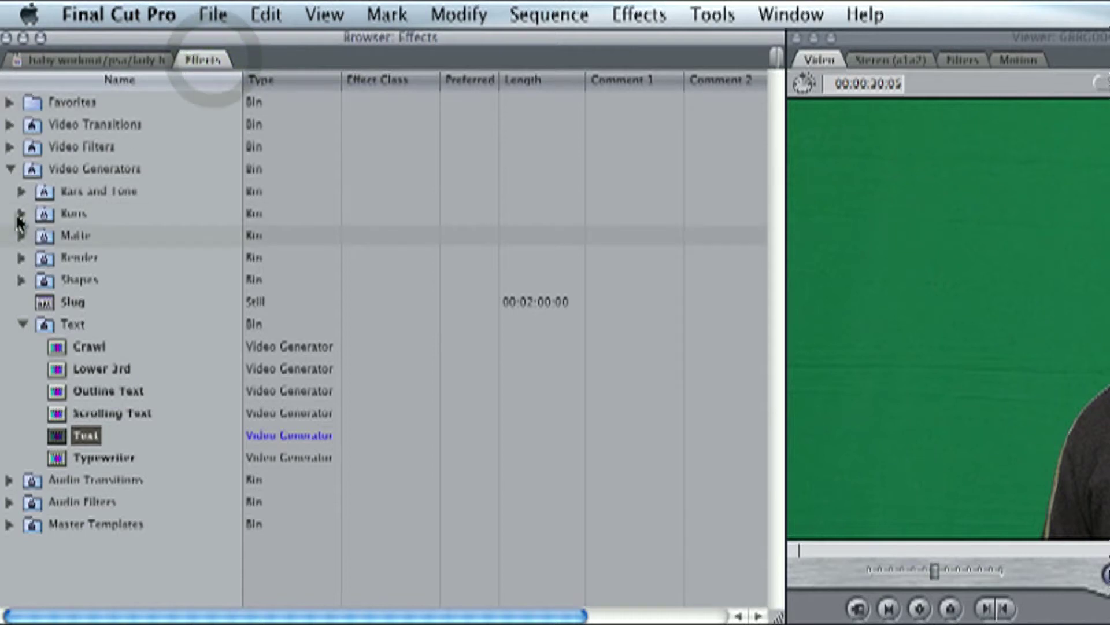
pyautogui.click(10, 168)
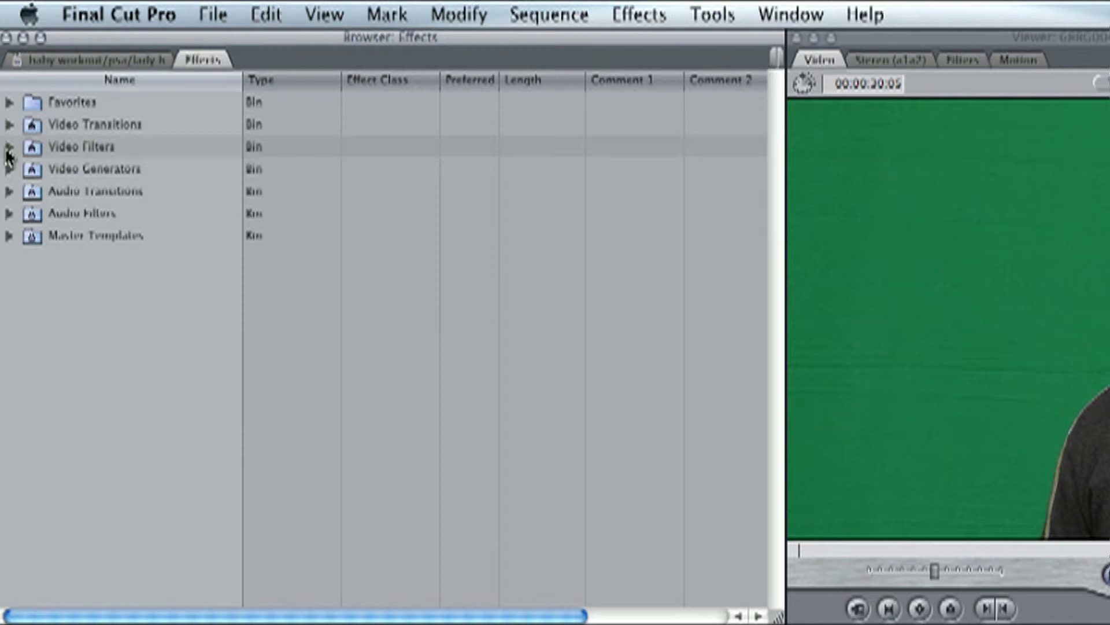
pyautogui.click(8, 148)
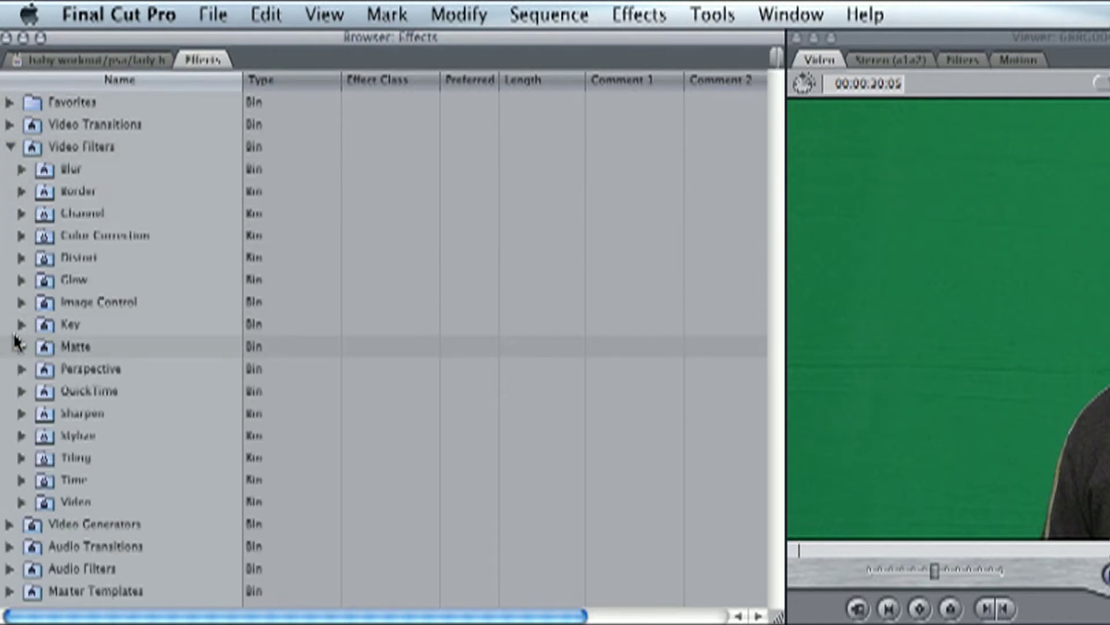
pyautogui.click(21, 324)
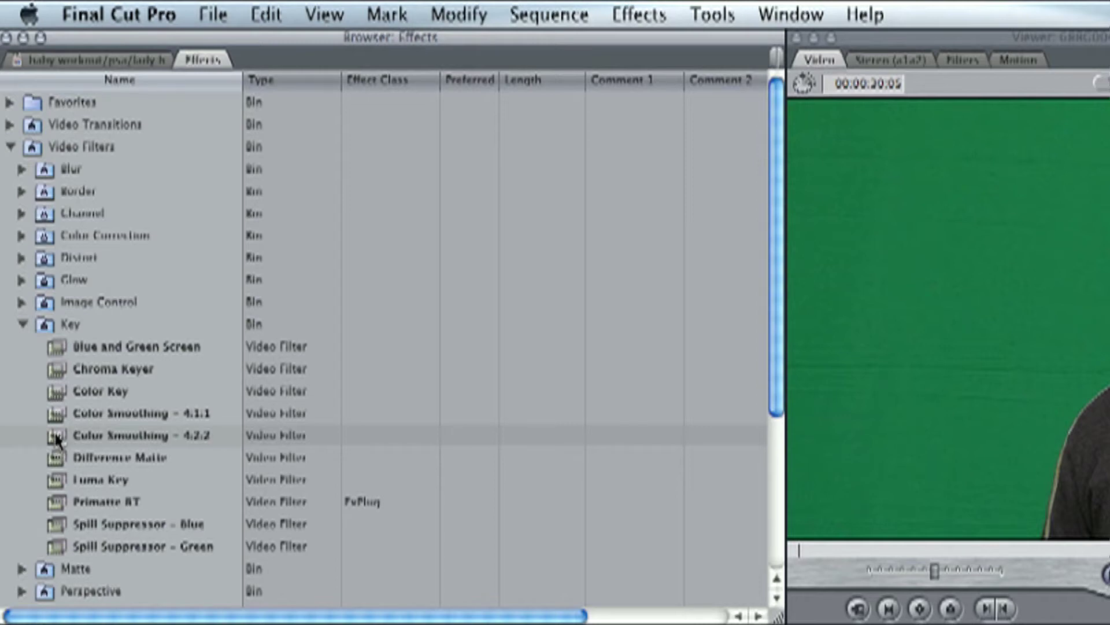
# Apply Color Smoothing - 4:2:2 to the V2 clip and view it in the clip's Filters tab.
pyautogui.moveTo(56, 440); pyautogui.dragTo(284, 549)
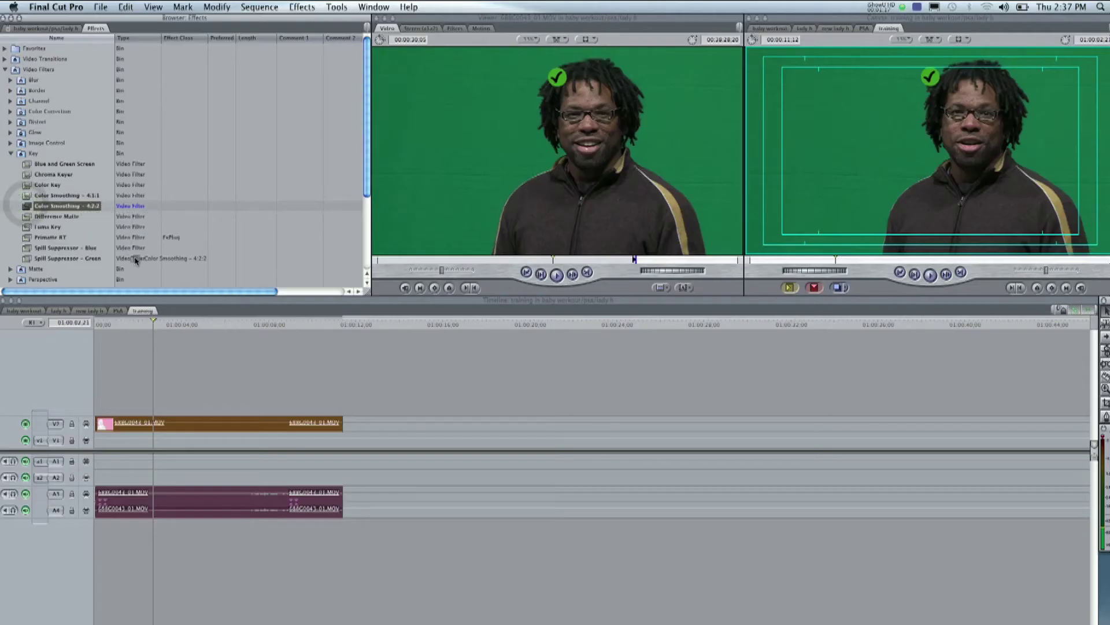
pyautogui.moveTo(136, 261); pyautogui.dragTo(160, 422)
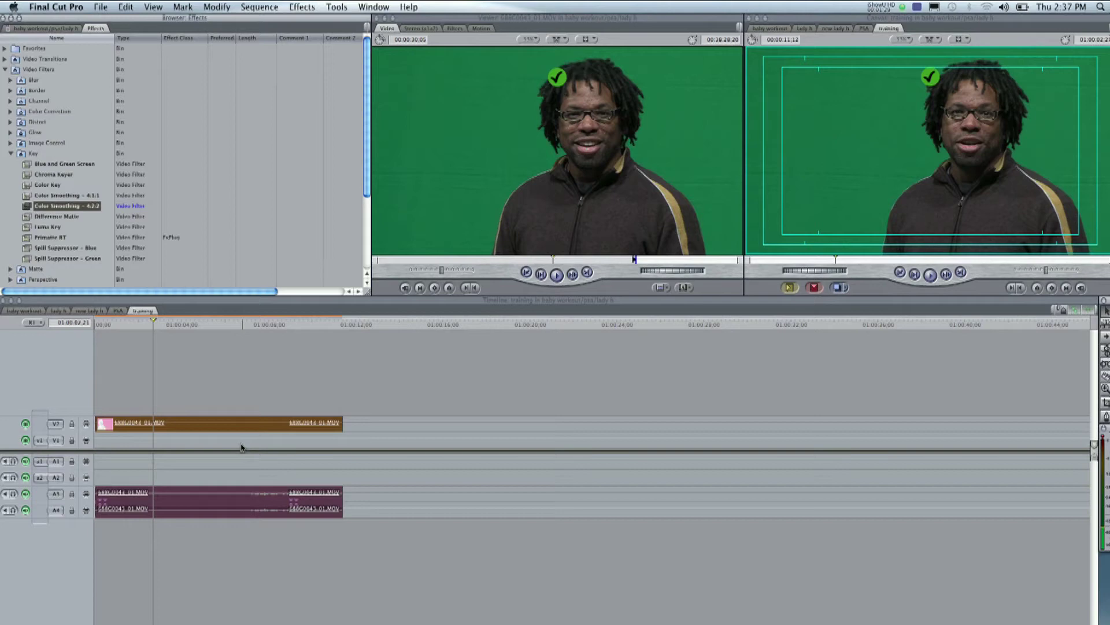
pyautogui.doubleClick(239, 421)
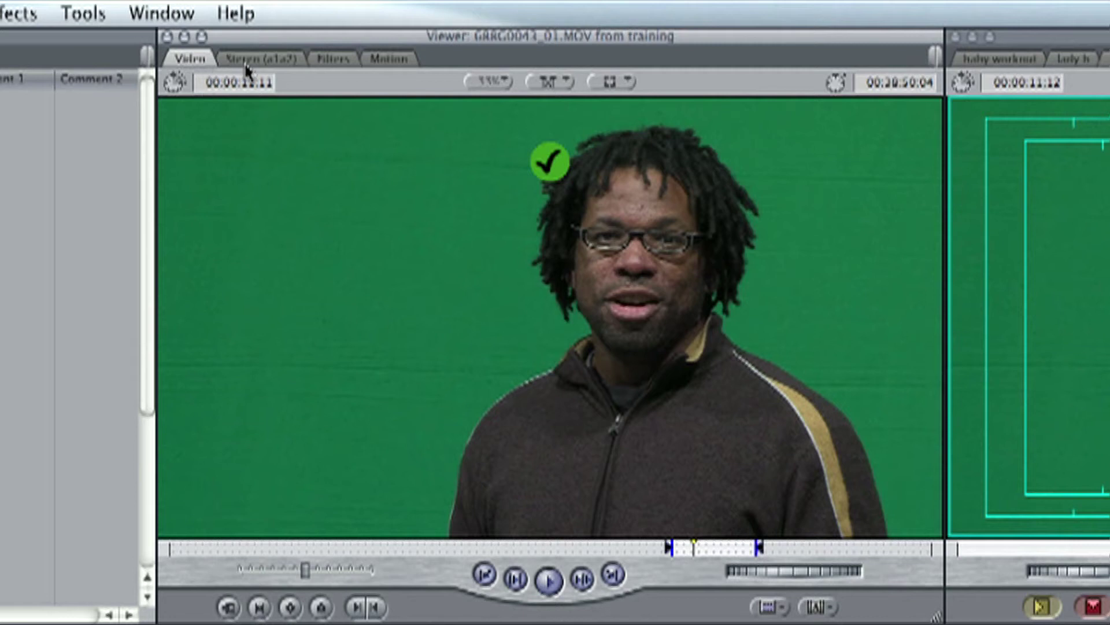
pyautogui.click(335, 62)
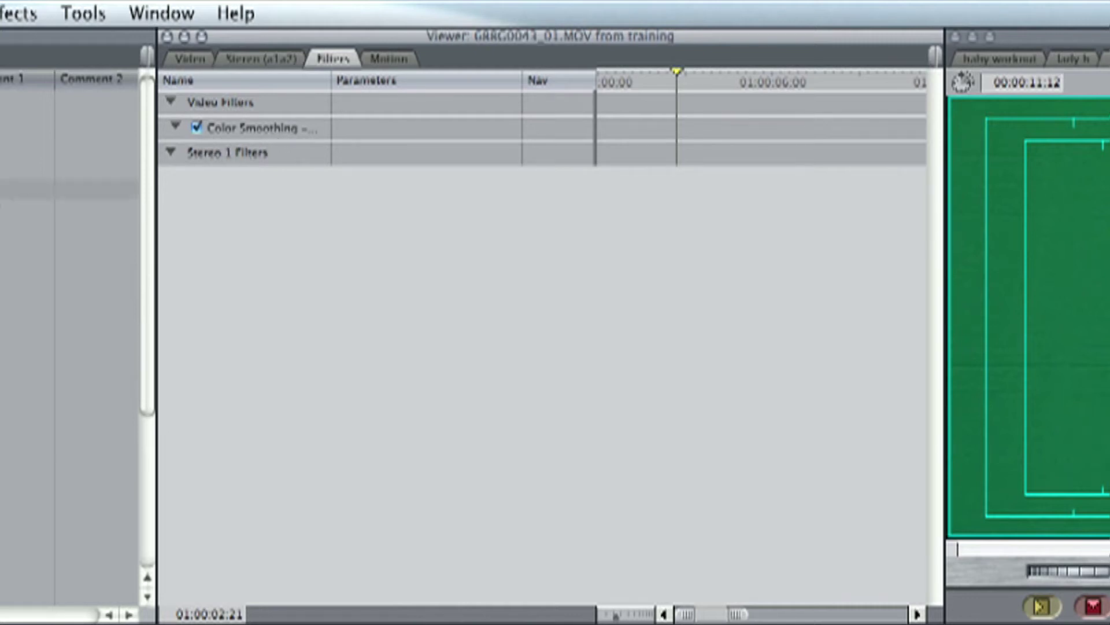
# Drag Chroma Keyer from the Key bin onto the V2 green-screen clip.
pyautogui.click(28, 178)
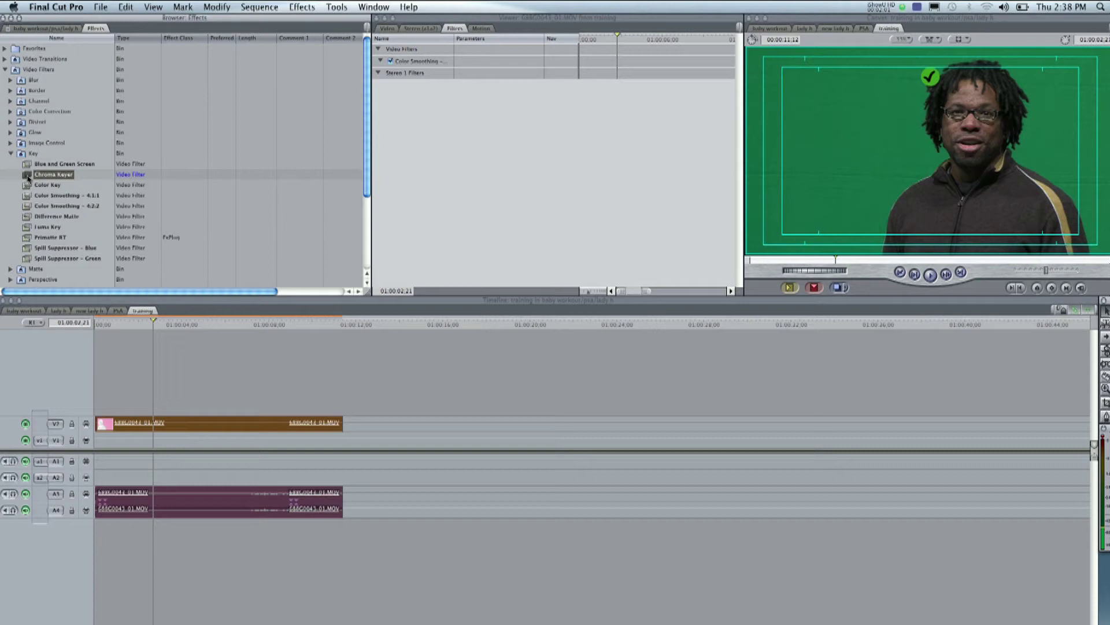
pyautogui.moveTo(28, 178); pyautogui.dragTo(129, 427)
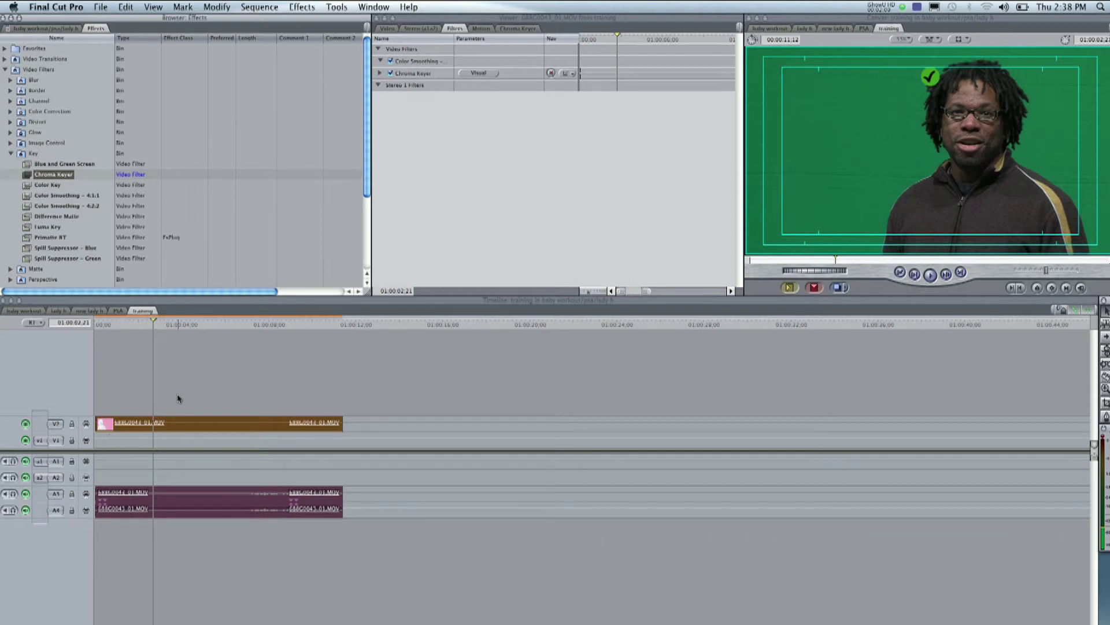
pyautogui.click(175, 422)
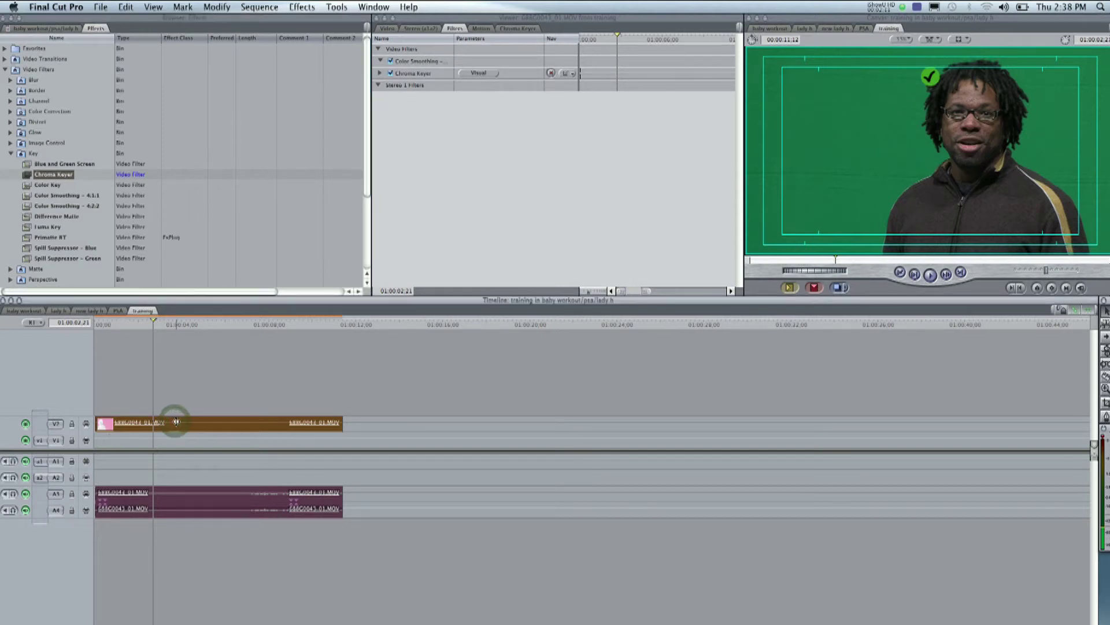
# In the Chroma Keyer tab, widen the green hue range and shift it toward teal-green.
pyautogui.click(479, 73)
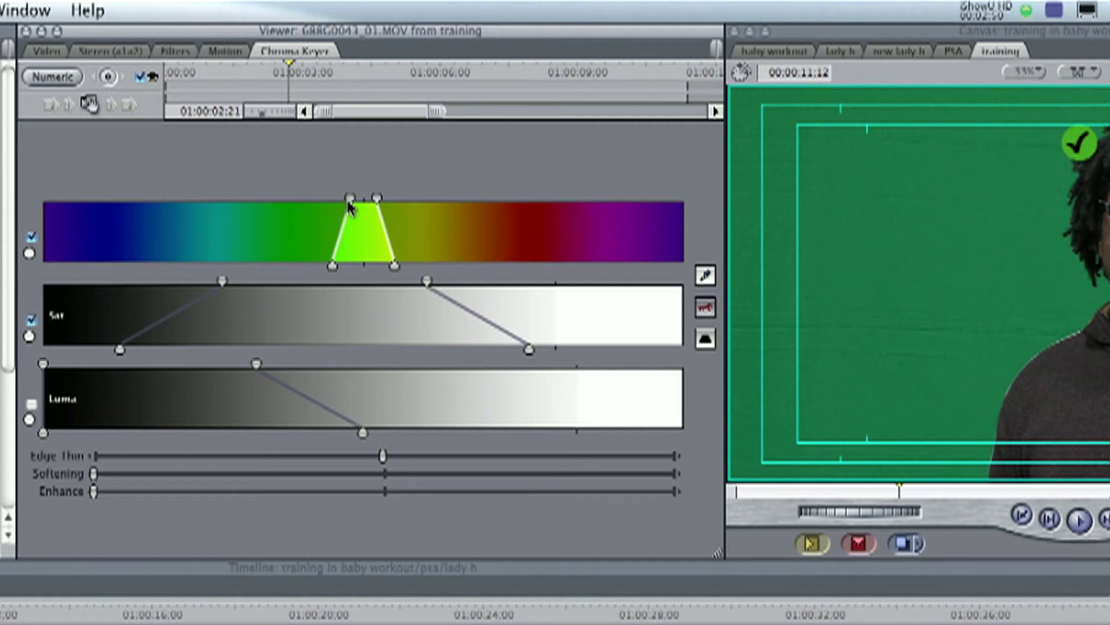
pyautogui.moveTo(346, 200); pyautogui.dragTo(359, 208)
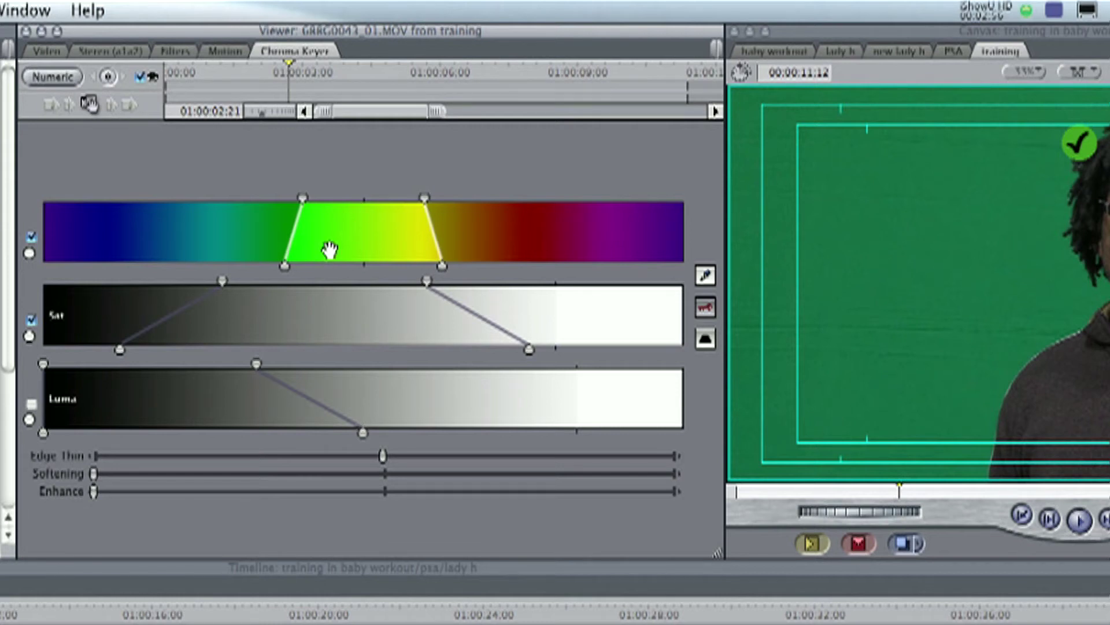
pyautogui.moveTo(329, 234); pyautogui.dragTo(334, 240)
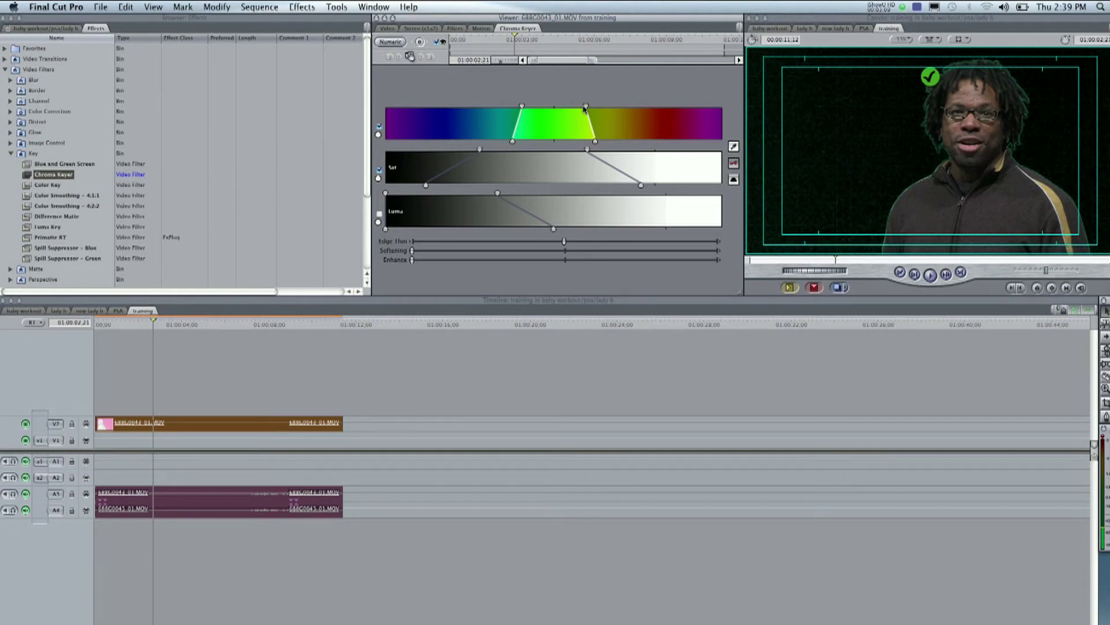
# Narrow the hue range around green, then sample the green backdrop with the Select Color eyedropper.
pyautogui.moveTo(584, 108); pyautogui.dragTo(584, 109)
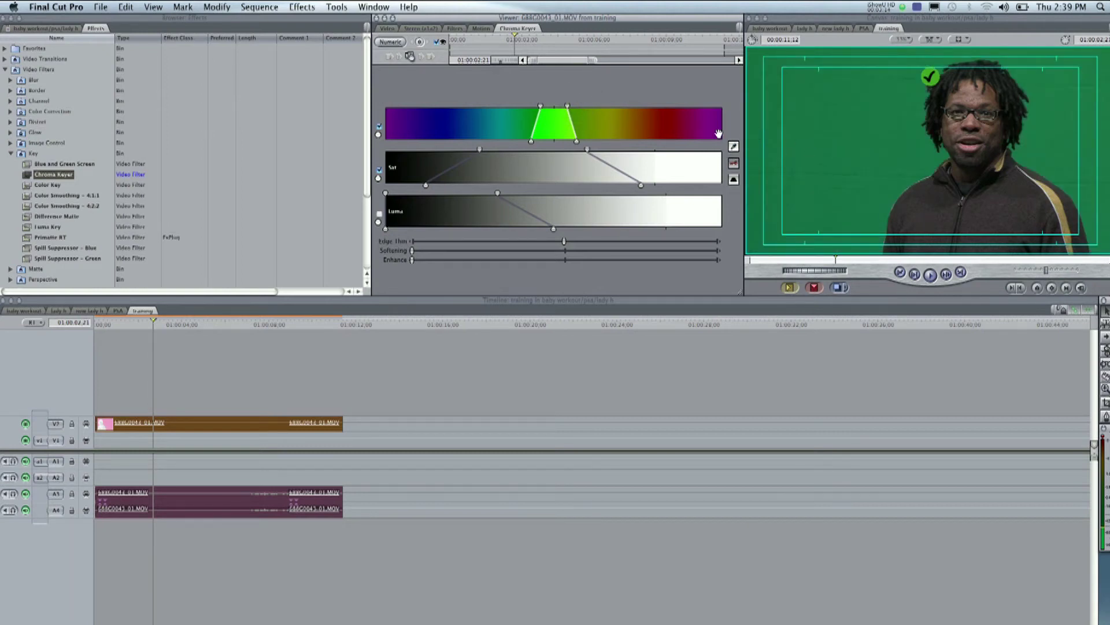
pyautogui.click(733, 147)
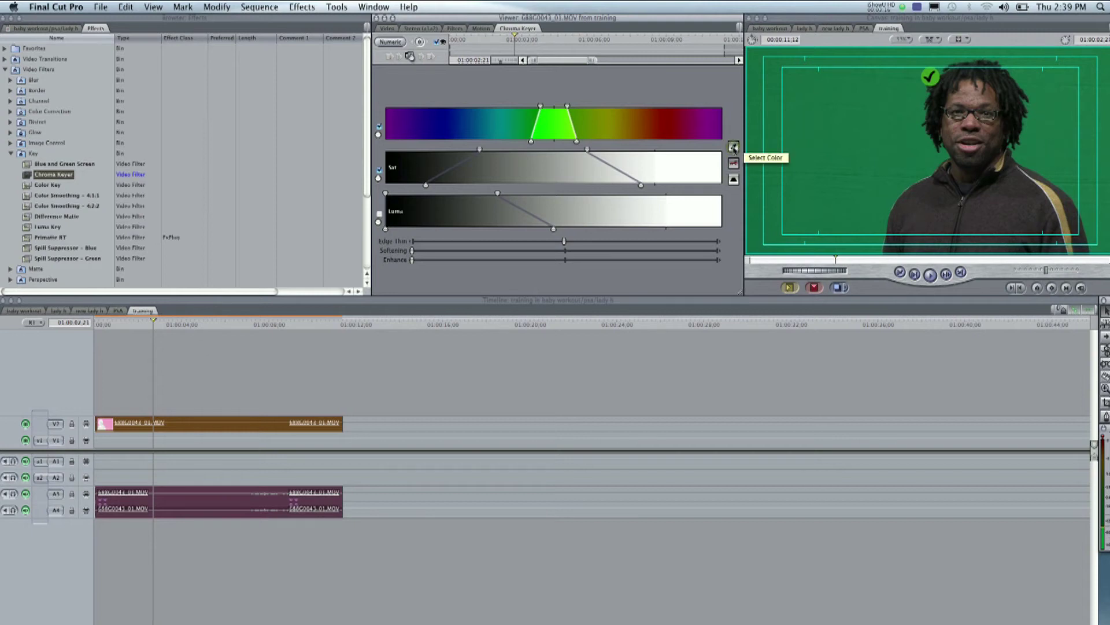
pyautogui.click(855, 119)
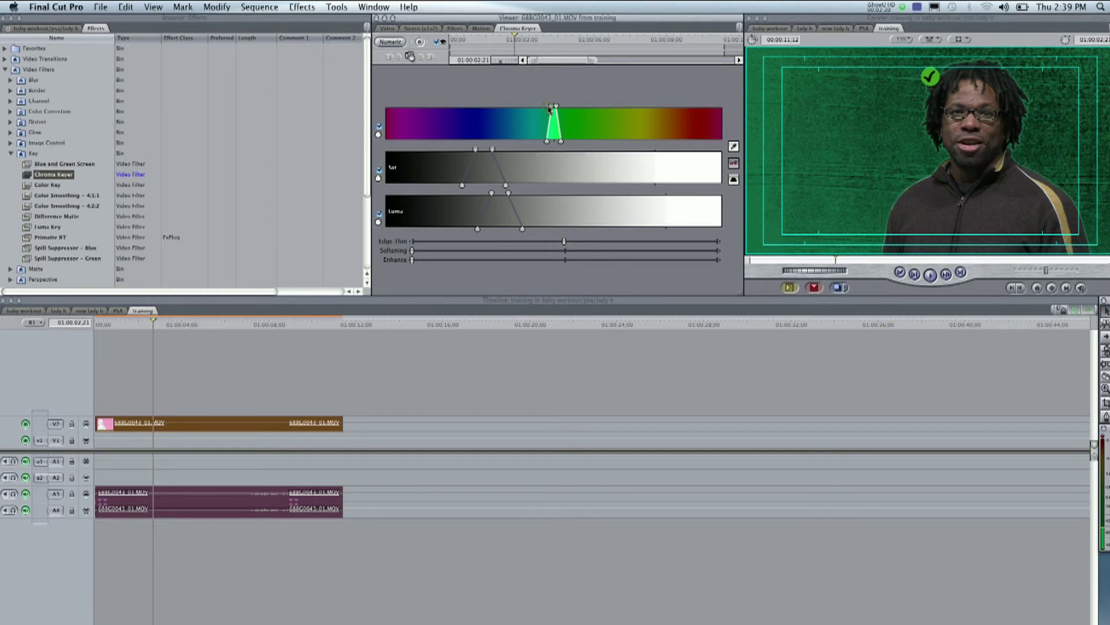
# Reset the hue range onto green and extend the saturation and luma ranges until the background turns black.
pyautogui.moveTo(554, 108); pyautogui.dragTo(549, 110)
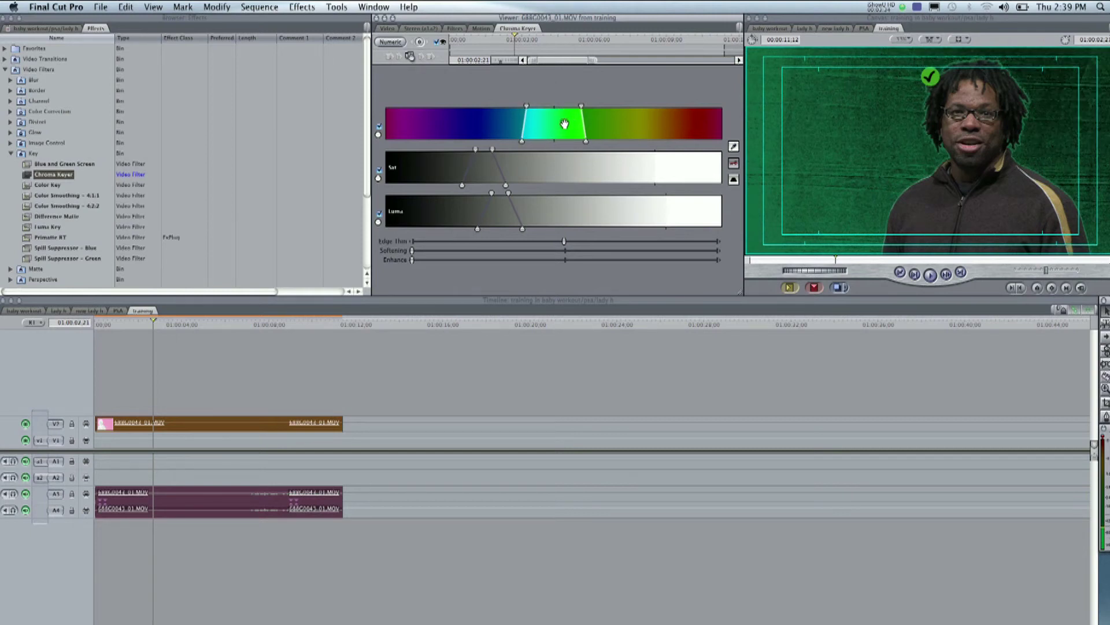
pyautogui.moveTo(564, 124); pyautogui.dragTo(589, 106)
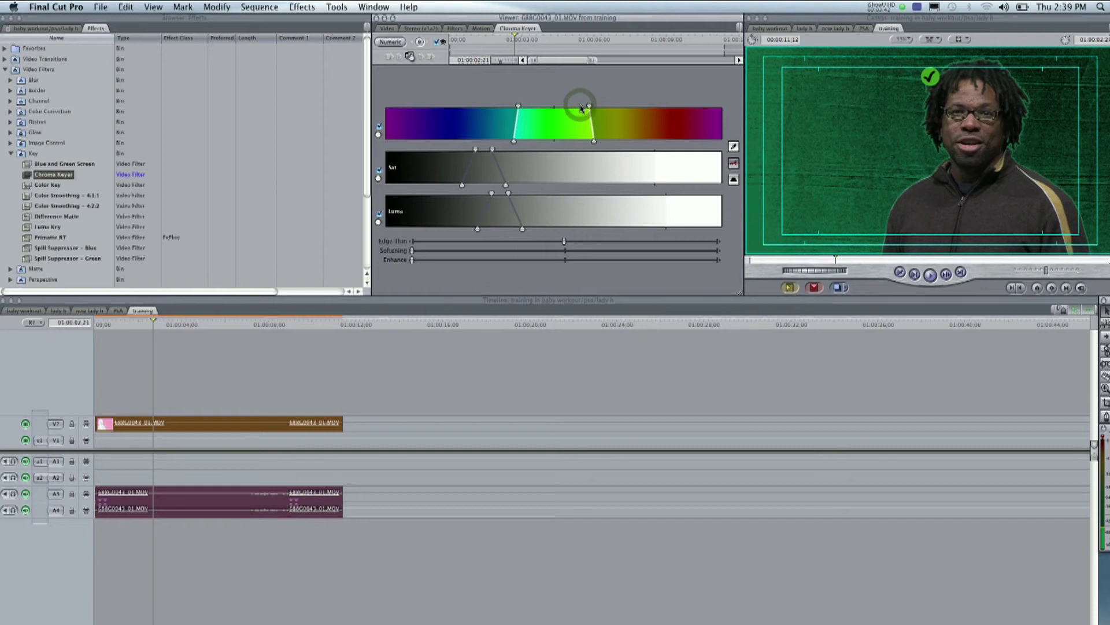
pyautogui.click(553, 119)
pyautogui.moveTo(476, 152); pyautogui.dragTo(414, 152)
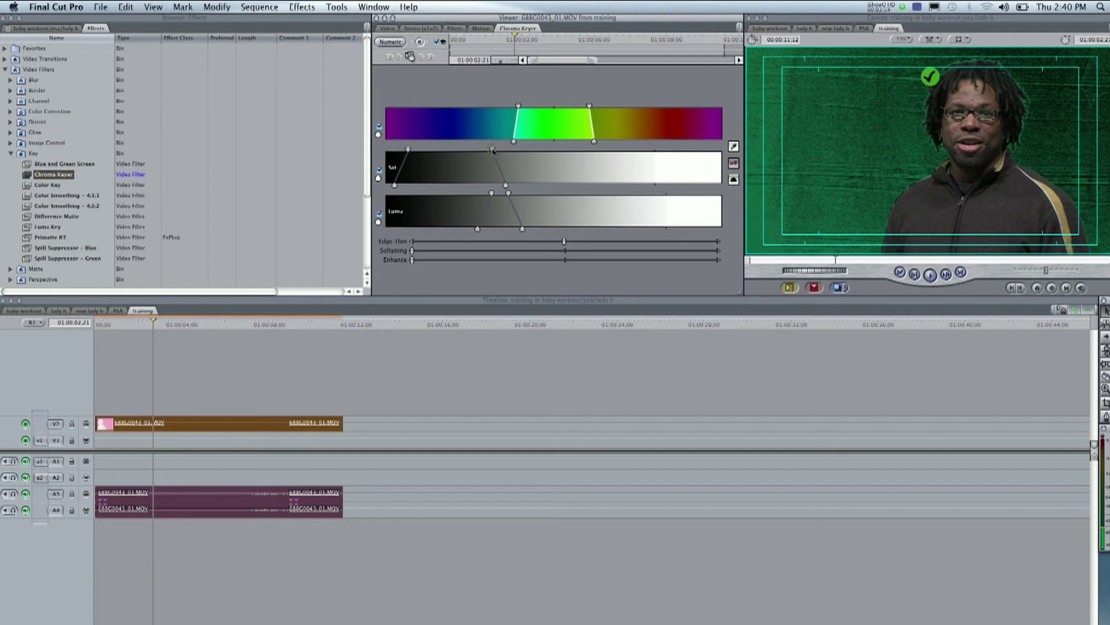
pyautogui.moveTo(492, 151); pyautogui.dragTo(565, 151)
pyautogui.moveTo(491, 193); pyautogui.dragTo(490, 197)
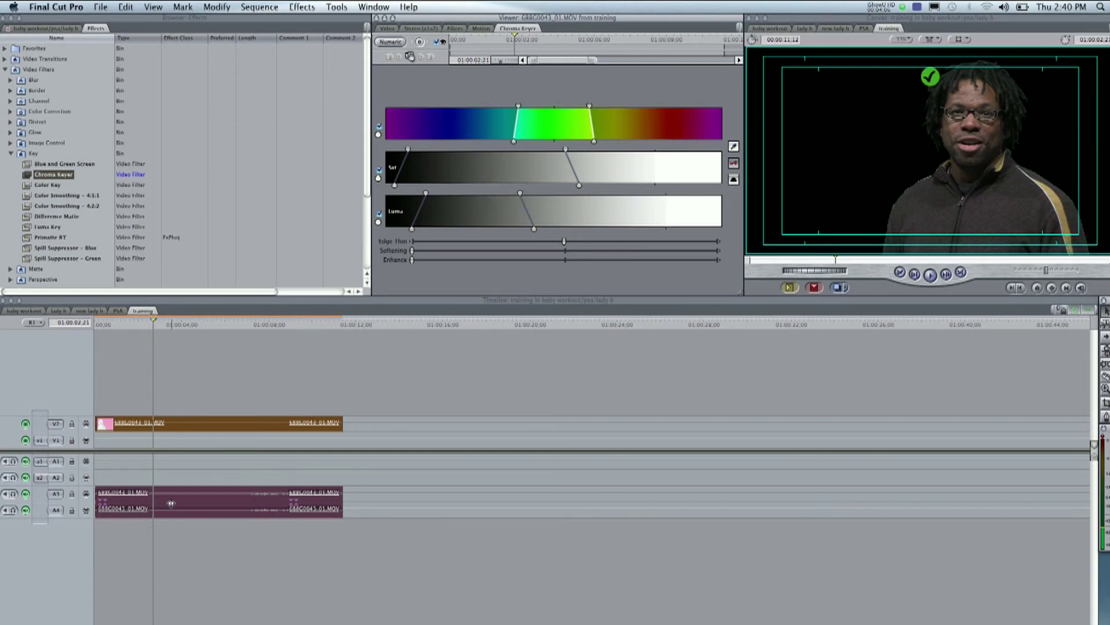
# Place rainbow cloud.jpg from the project's clips on V1 beneath the presenter, viewing the composite near 01:00:04:00.
pyautogui.click(155, 441)
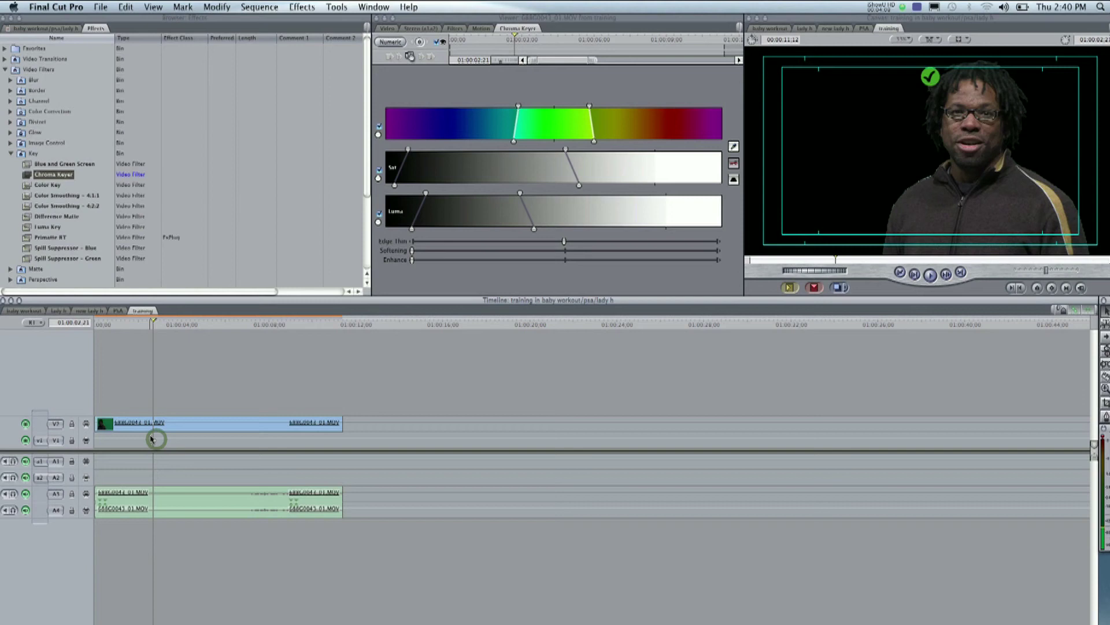
pyautogui.click(32, 29)
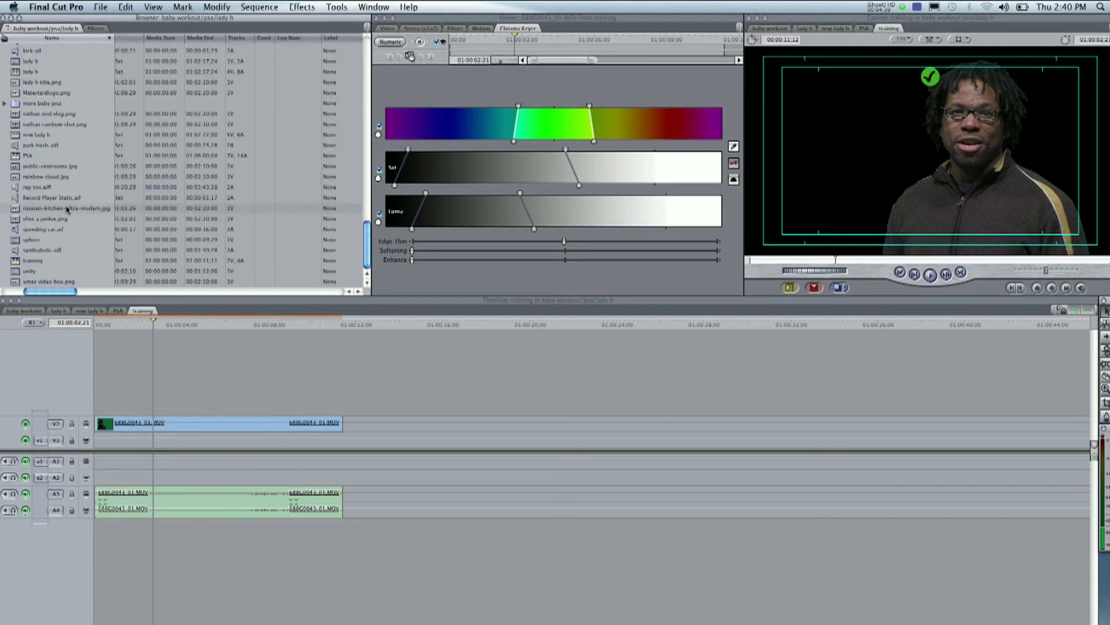
pyautogui.doubleClick(16, 179)
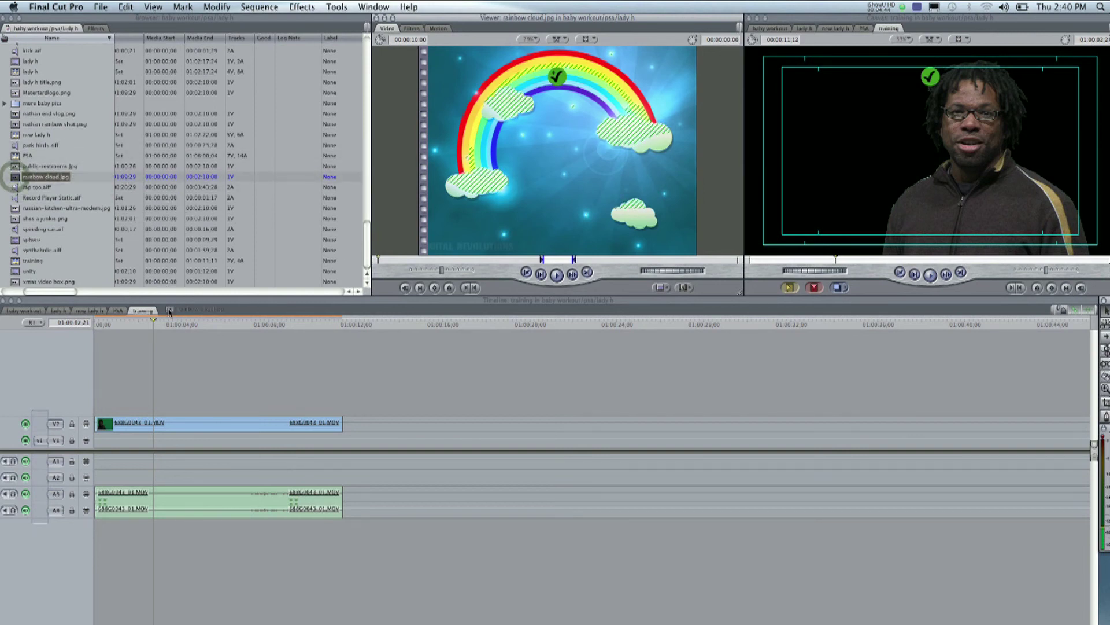
pyautogui.moveTo(168, 338); pyautogui.dragTo(102, 441)
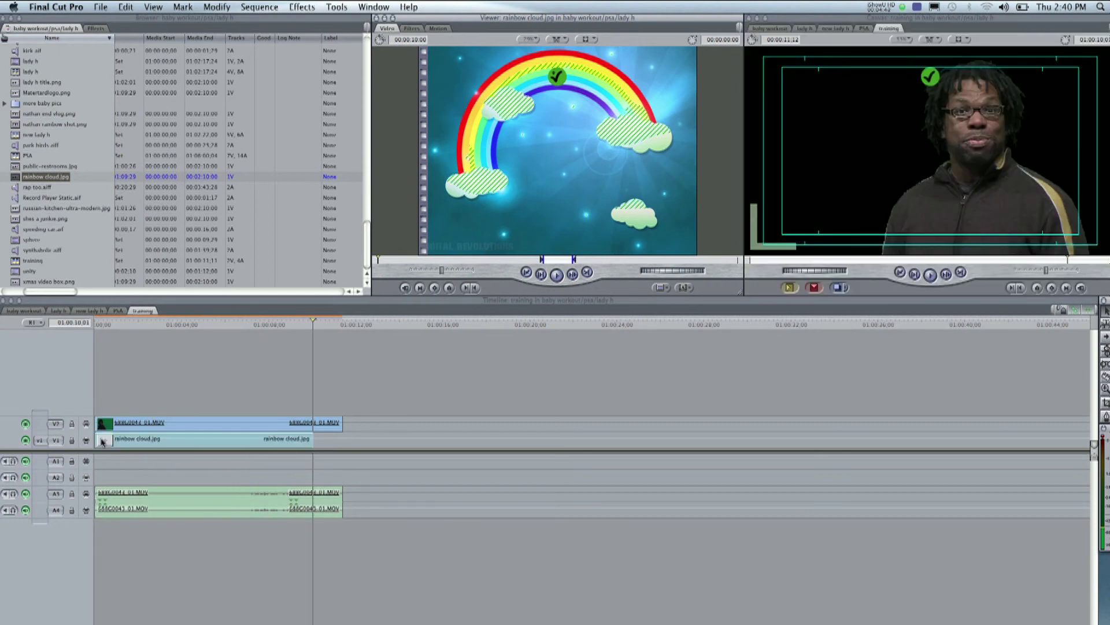
pyautogui.click(183, 325)
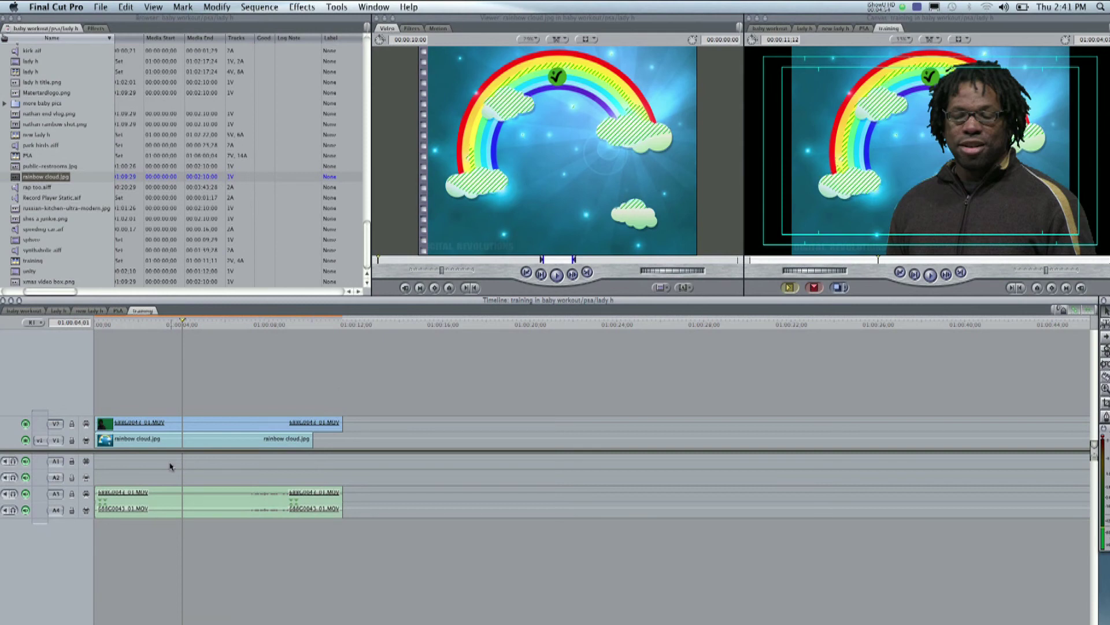
# Raise the V1 rainbow cloud.jpg clip's Motion Scale from 90 to about 138.
pyautogui.doubleClick(176, 443)
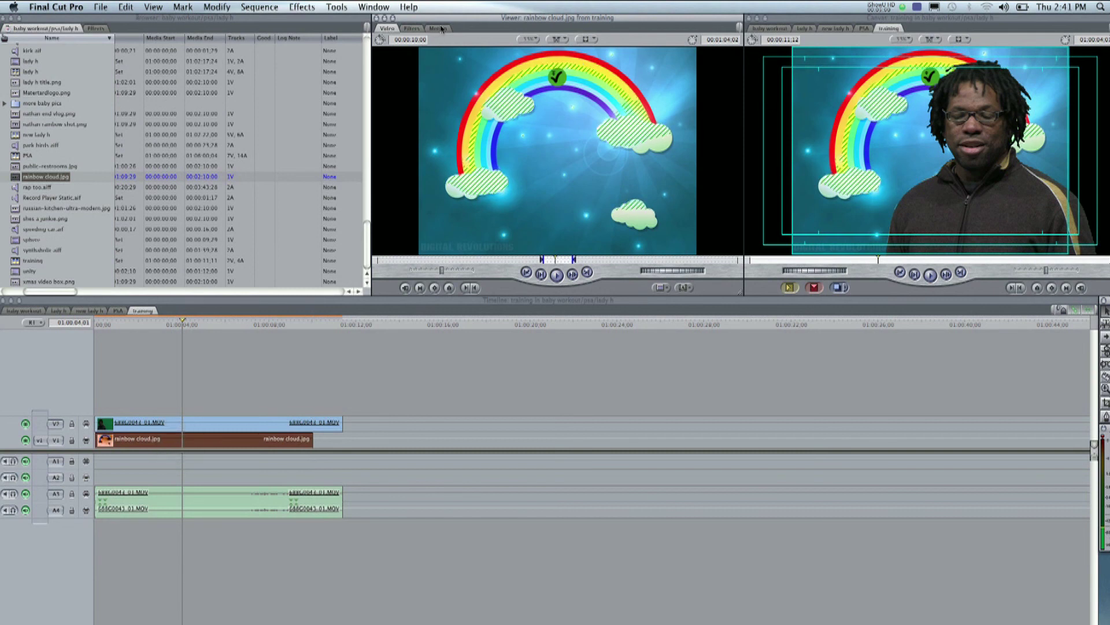
pyautogui.click(237, 441)
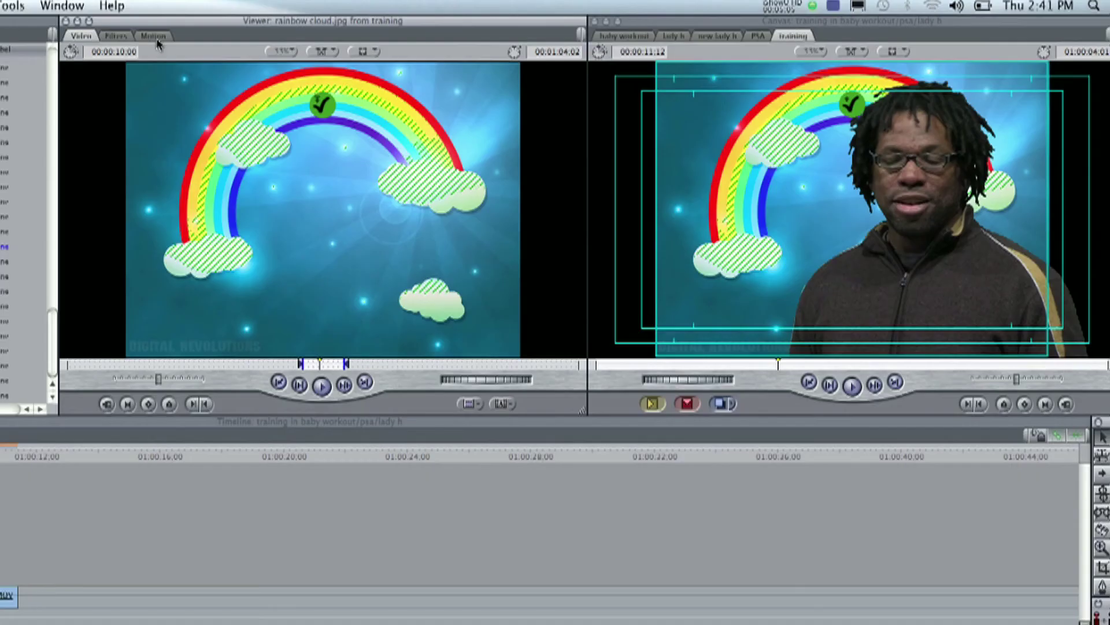
pyautogui.click(438, 29)
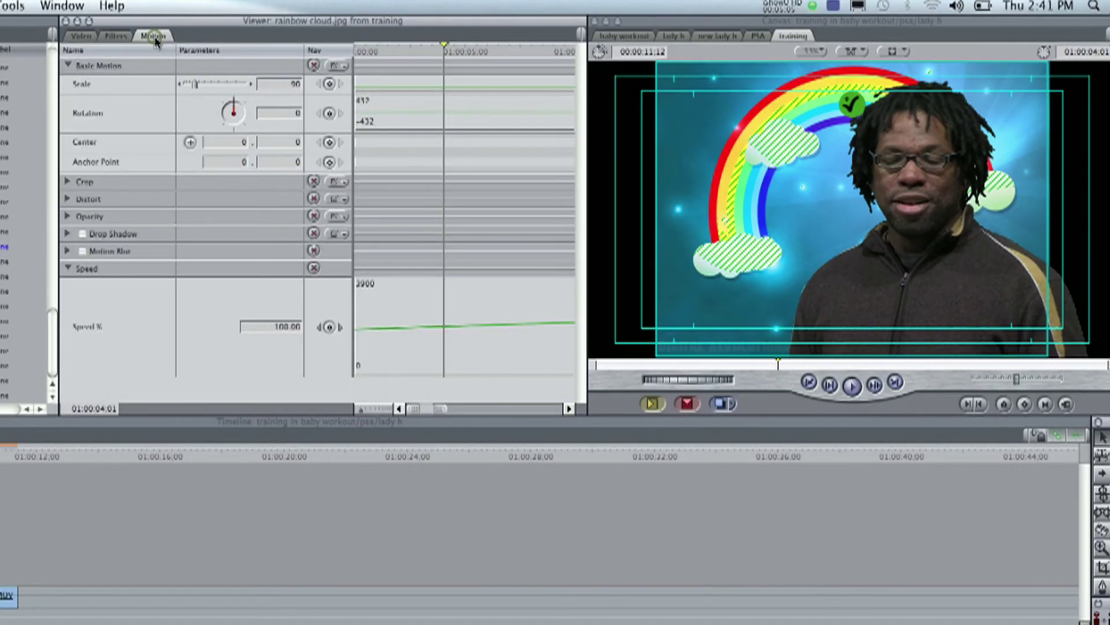
pyautogui.click(192, 85)
pyautogui.moveTo(193, 85); pyautogui.dragTo(202, 86)
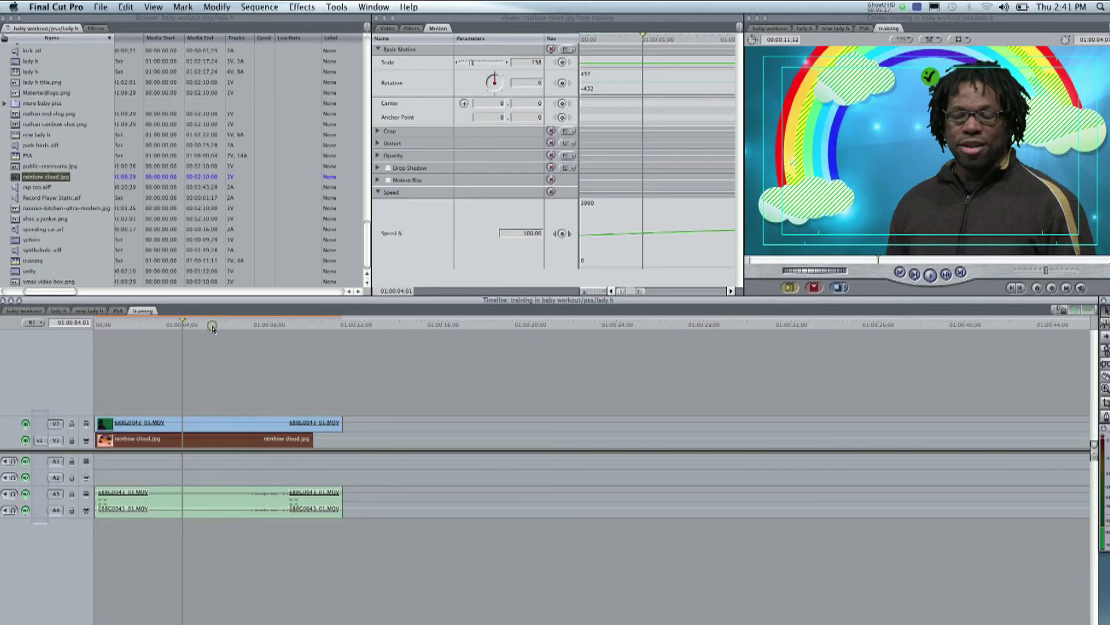
# Scrub the playhead between 01:00:05:14 and 01:00:02:04 to check the keyed composite.
pyautogui.click(212, 326)
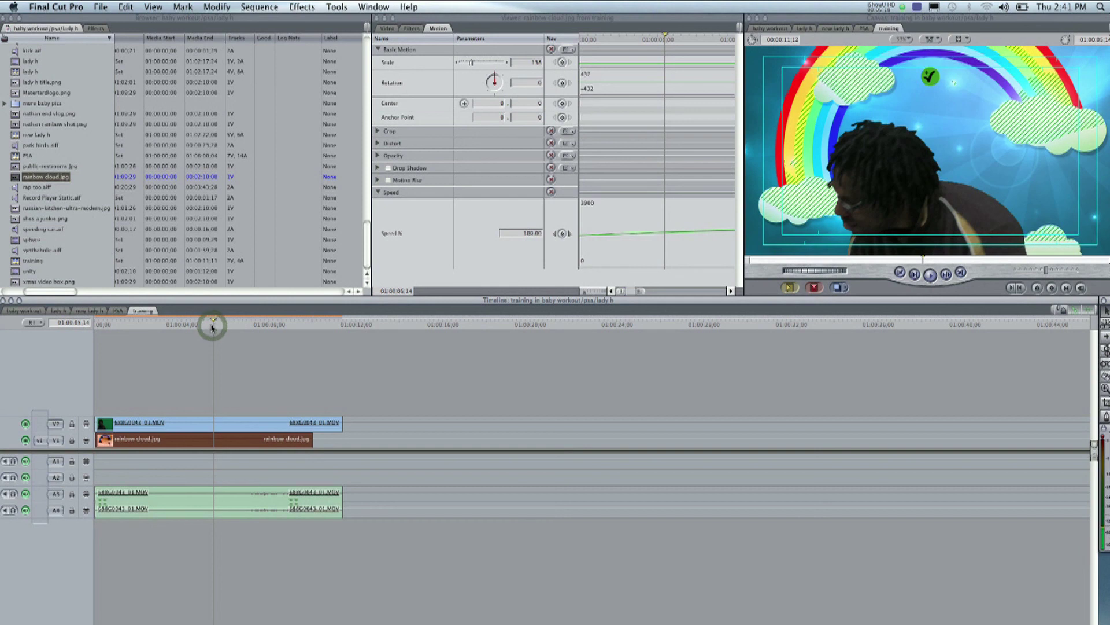
pyautogui.click(140, 326)
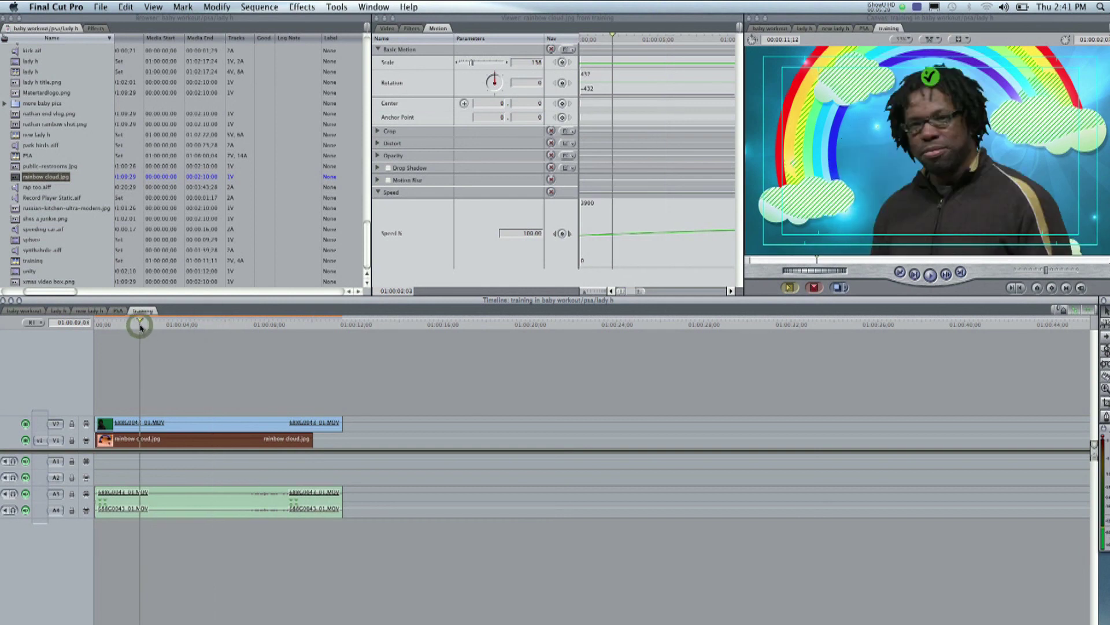
pyautogui.moveTo(141, 326); pyautogui.dragTo(123, 325)
# Play back the composite, then trim the presenter clip to end with rainbow cloud.jpg.
pyautogui.click(186, 388)
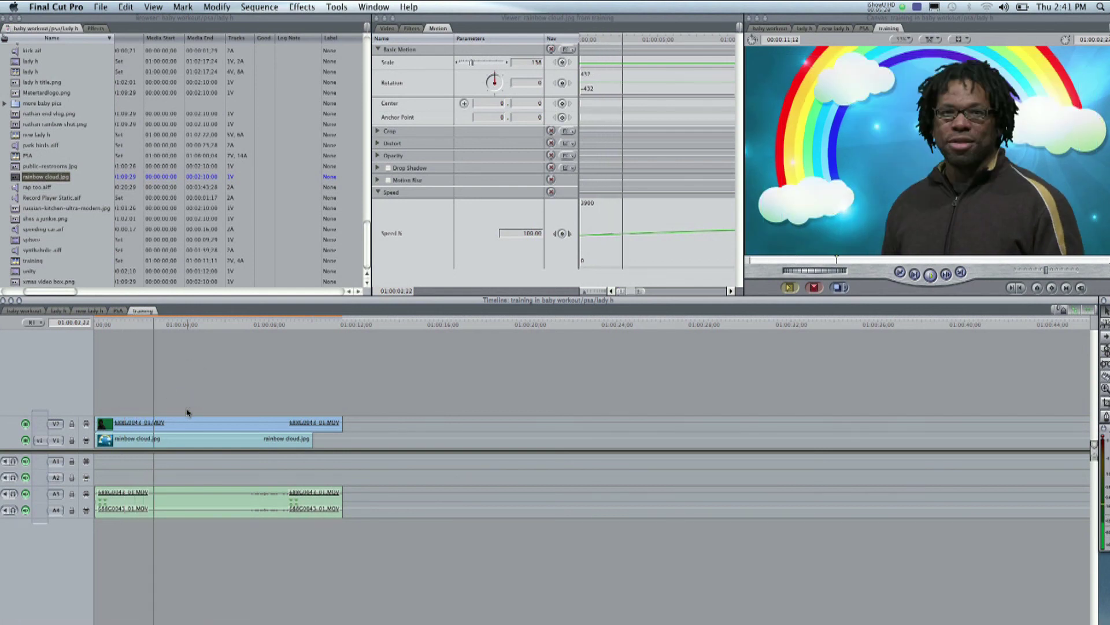
pyautogui.press('space')
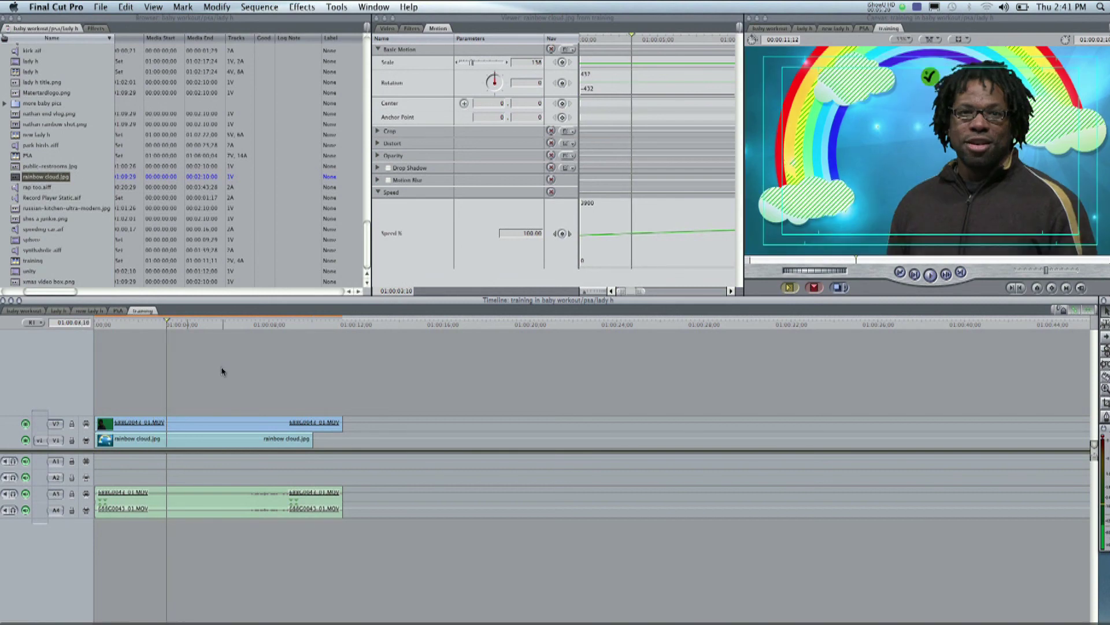
pyautogui.moveTo(342, 423); pyautogui.dragTo(313, 425)
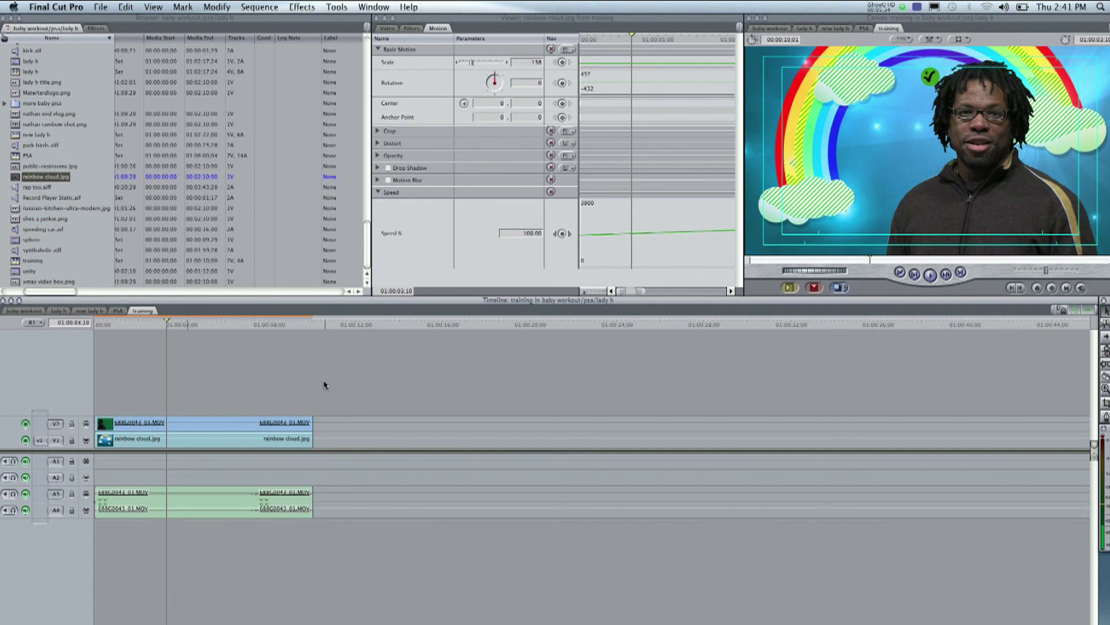